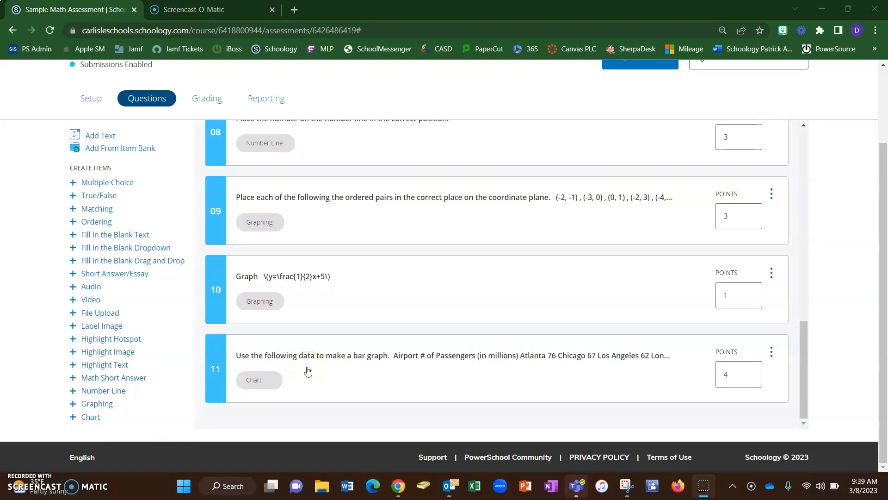
- Open question 11, the bar graph item, and examine its data table, chart title, axis titles and X-axis points
click(327, 362)
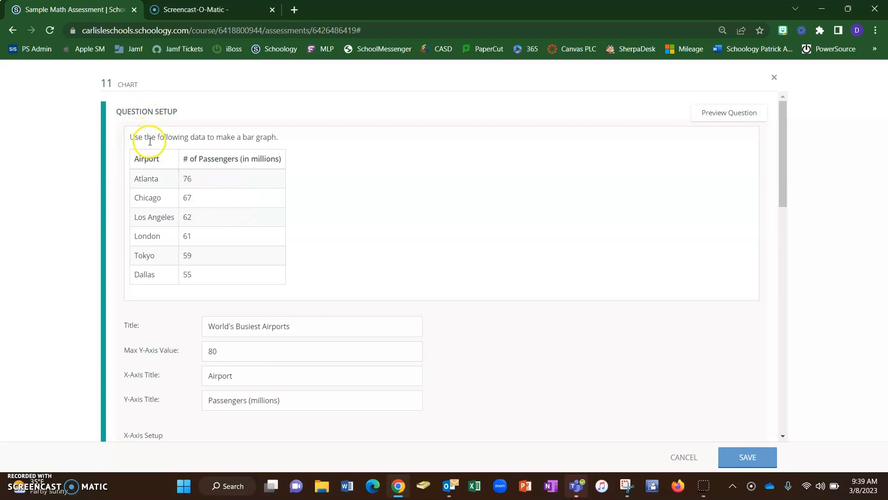
click(314, 202)
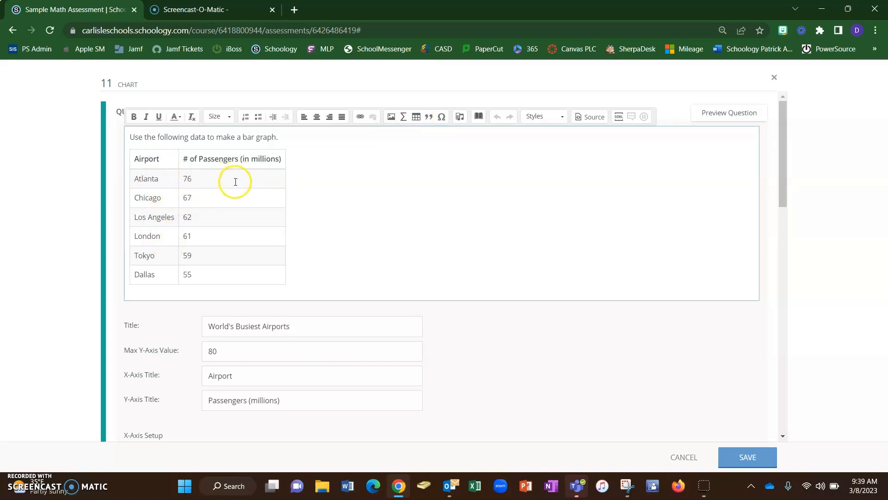
scroll(213, 195, down, 2)
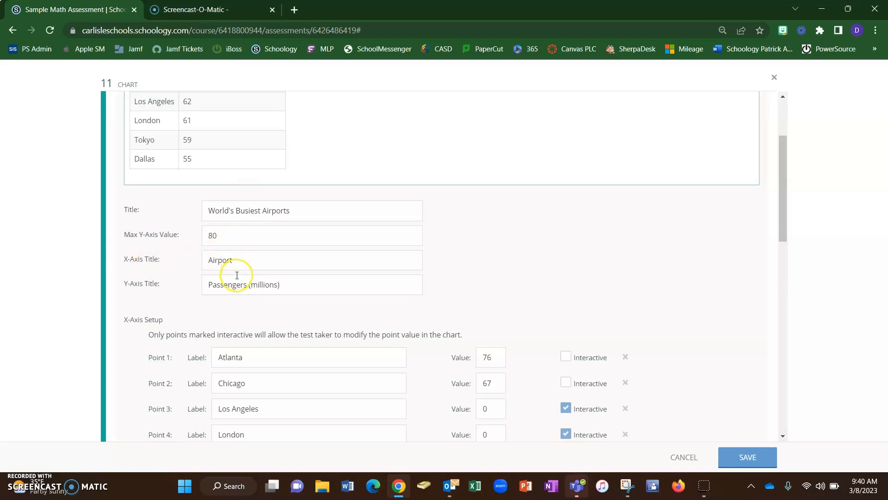
scroll(236, 275, down, 3)
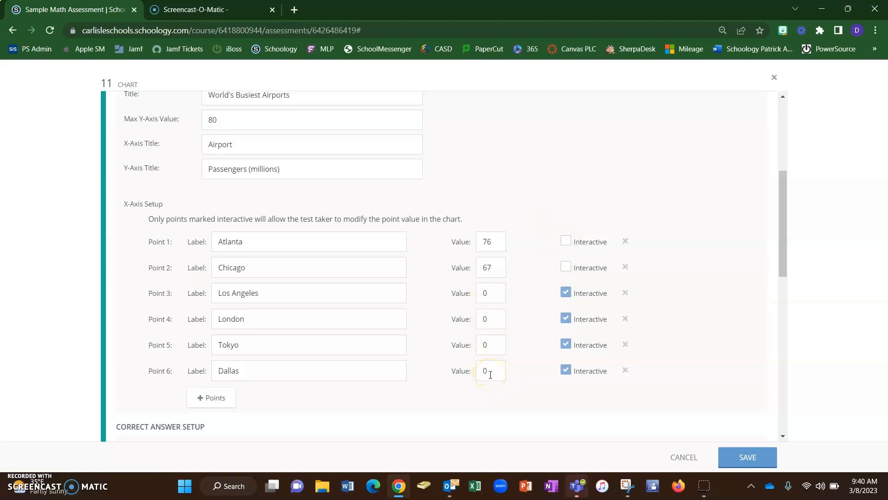
scroll(463, 365, up, 4)
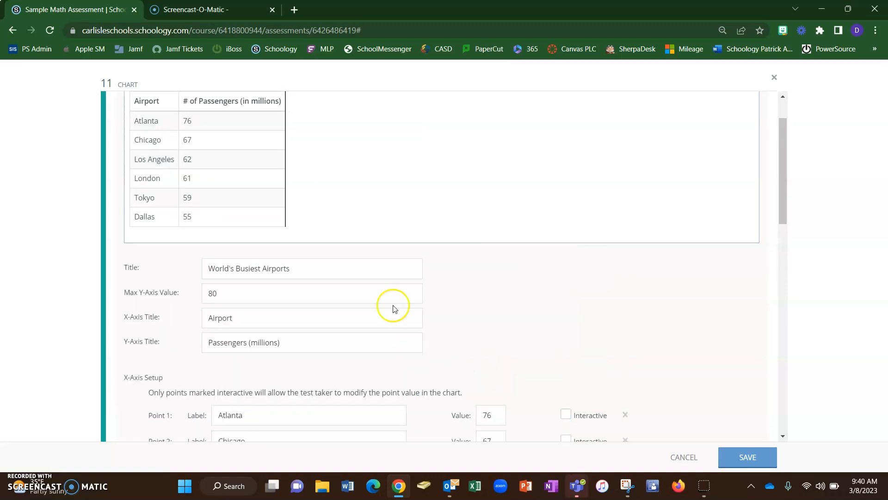
scroll(180, 212, down, 5)
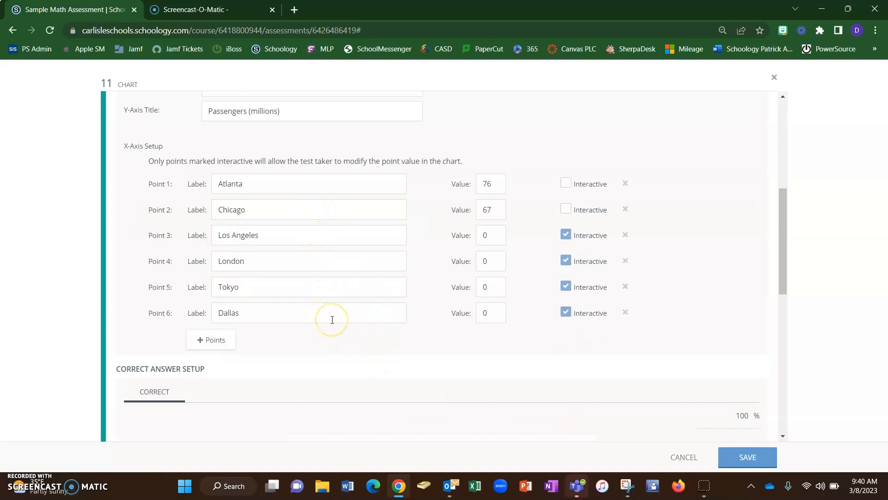
- Review the correct-answer bar chart together with its response threshold and ignore-order settings
scroll(333, 319, down, 5)
scroll(321, 264, down, 2)
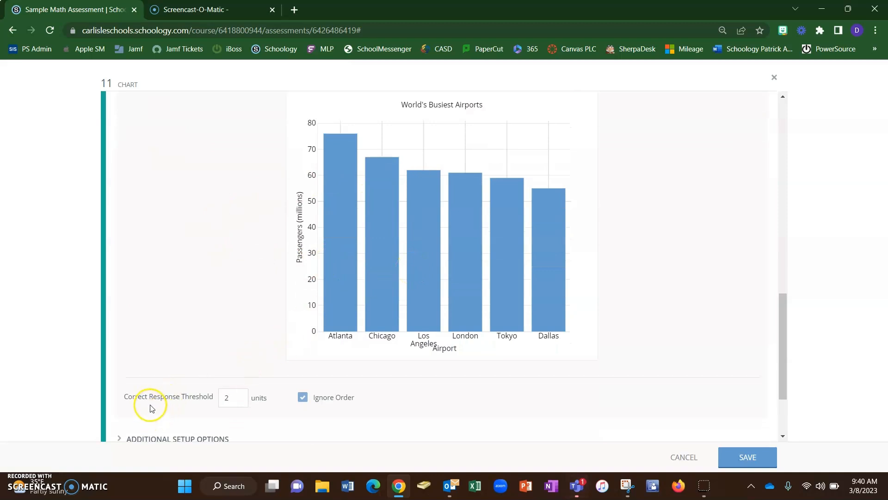
scroll(146, 401, down, 1)
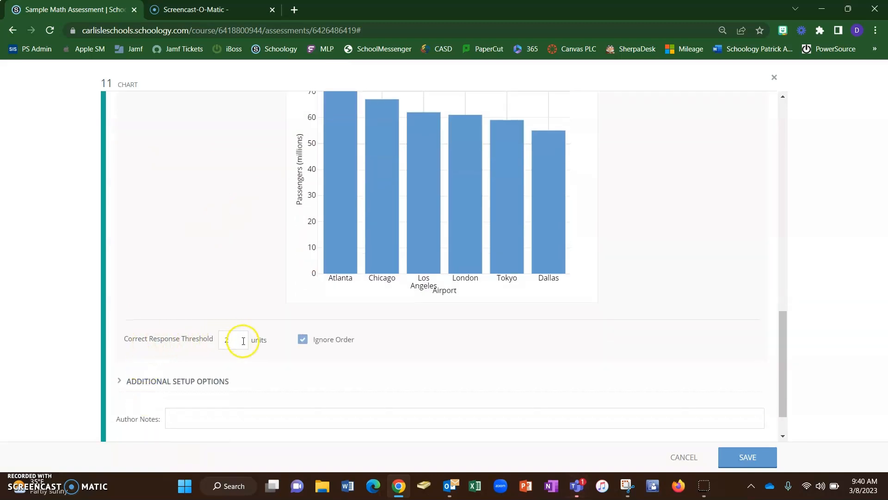
scroll(240, 345, up, 1)
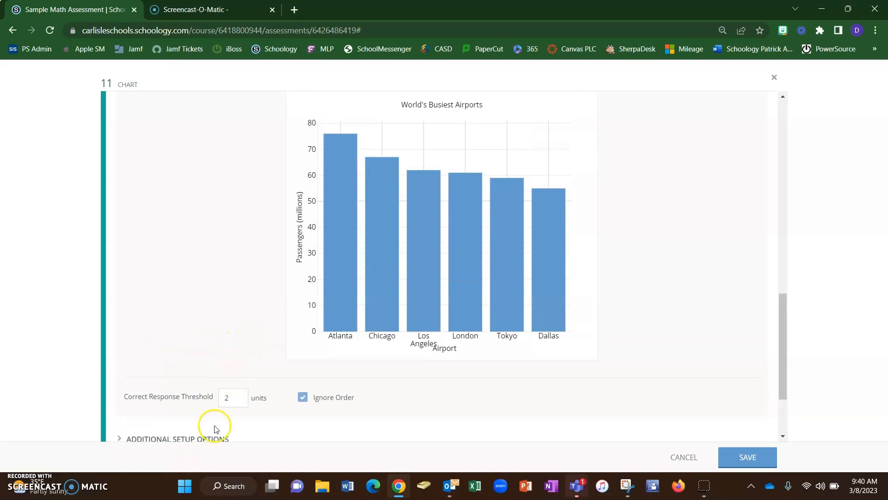
mouse_move(336, 204)
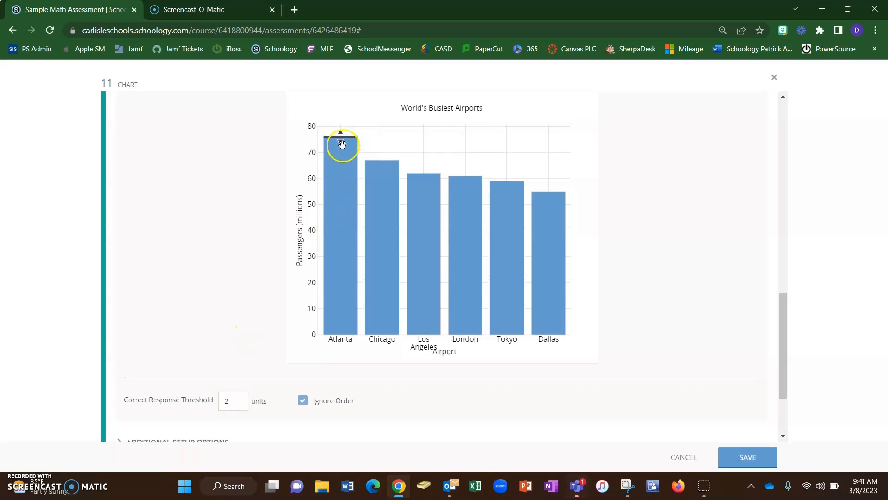
- Compare the X-axis point values and the question's data table with the bars in the correct-answer chart
scroll(301, 148, up, 7)
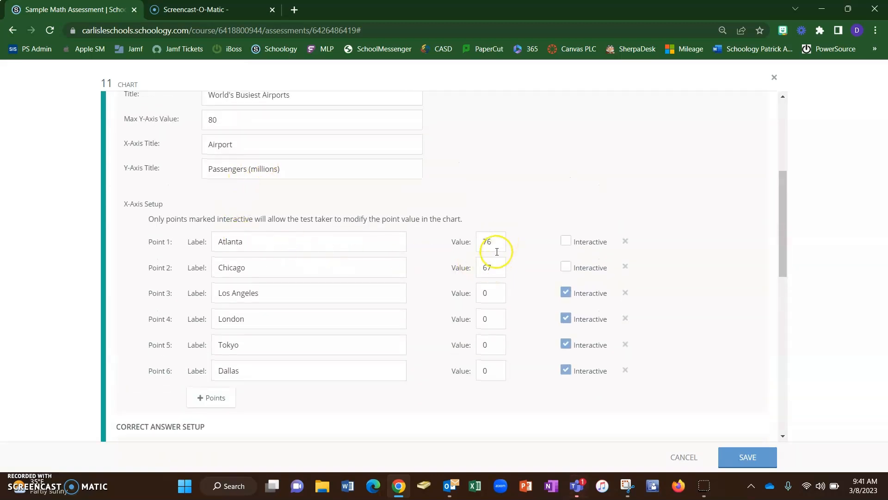
scroll(493, 256, down, 3)
scroll(493, 141, up, 5)
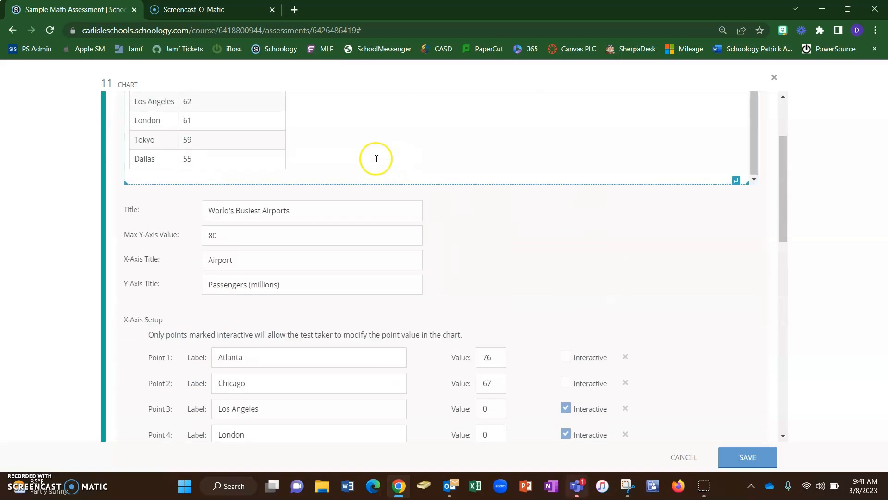
scroll(263, 205, down, 6)
scroll(263, 205, down, 4)
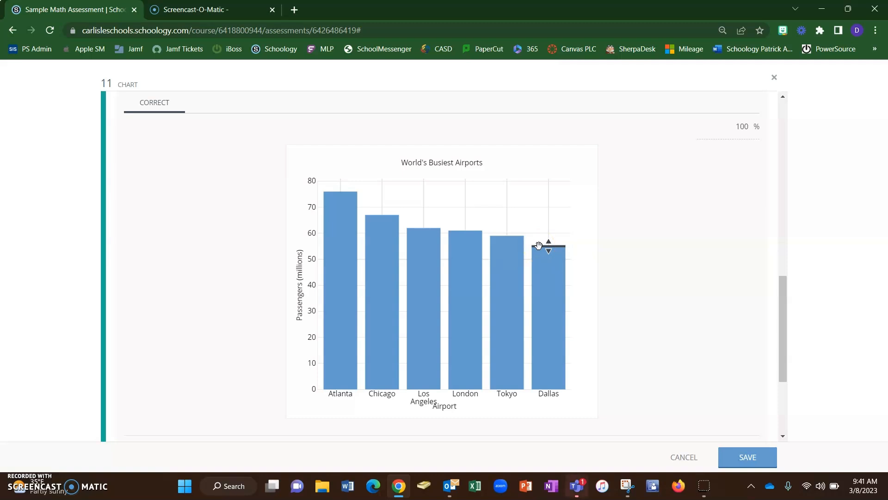
scroll(426, 263, down, 3)
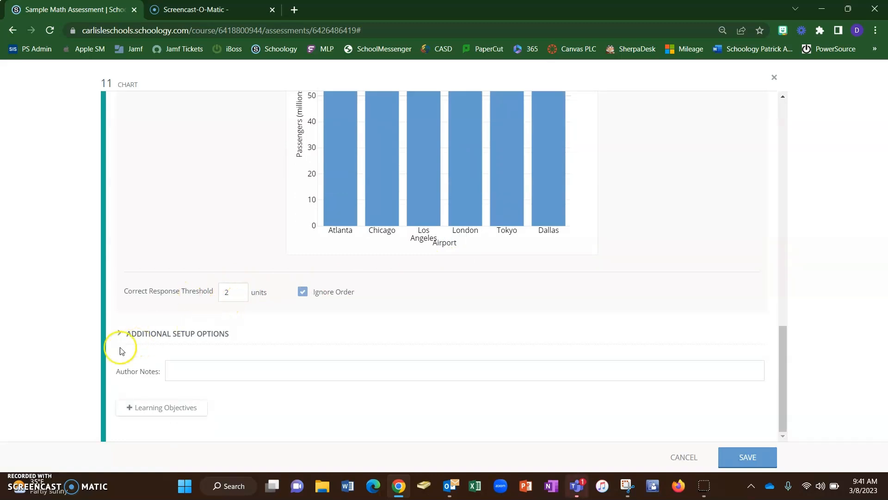
- Expand the additional setup options and look through the available chart types, keeping Bar Chart
click(122, 333)
scroll(135, 327, down, 3)
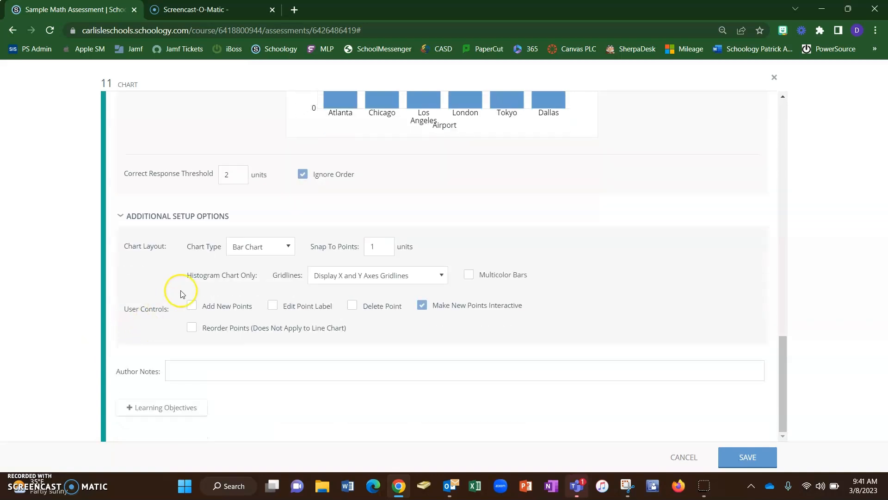
click(287, 248)
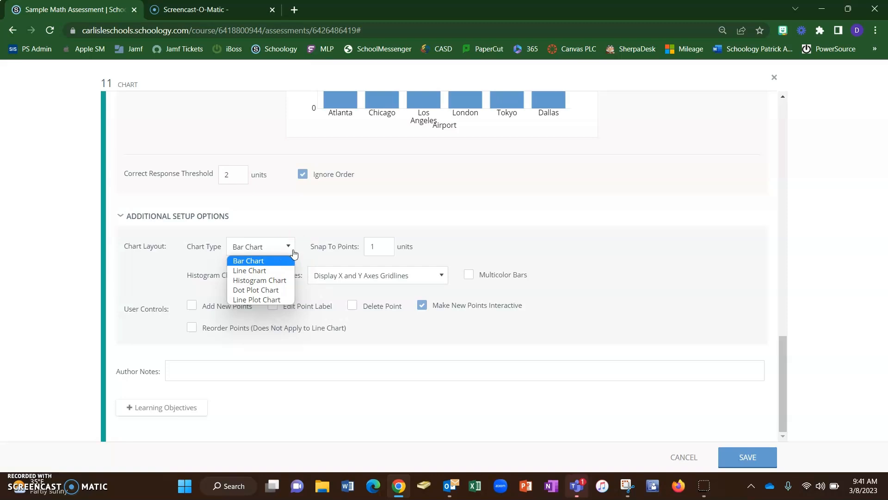
click(290, 250)
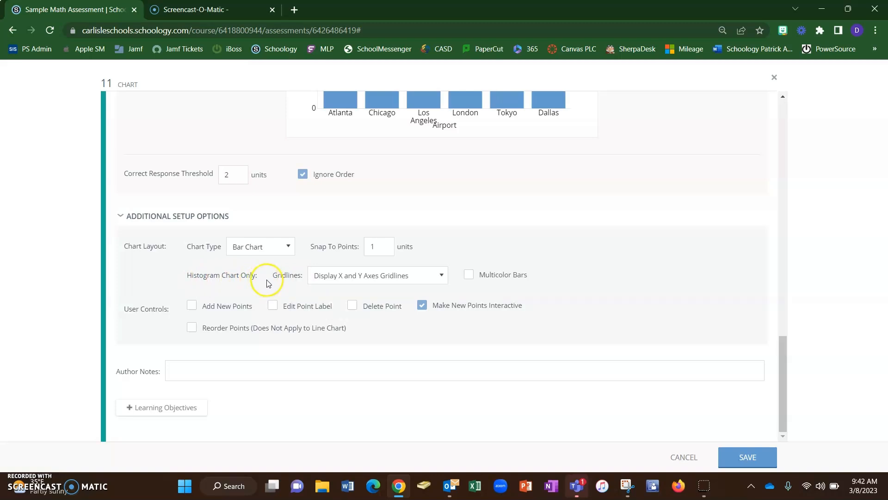
- Look through the gridline choices, user controls and chart types without changing any setting
click(396, 275)
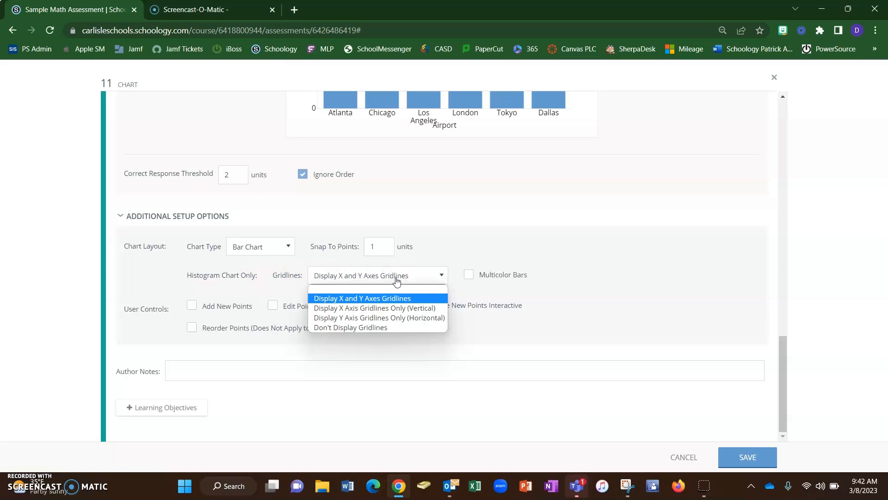
click(396, 278)
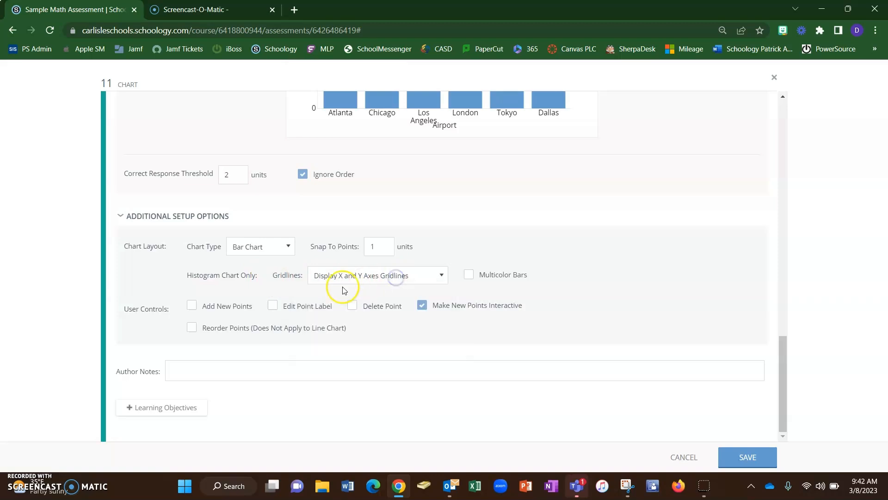
scroll(232, 319, up, 3)
scroll(238, 315, down, 3)
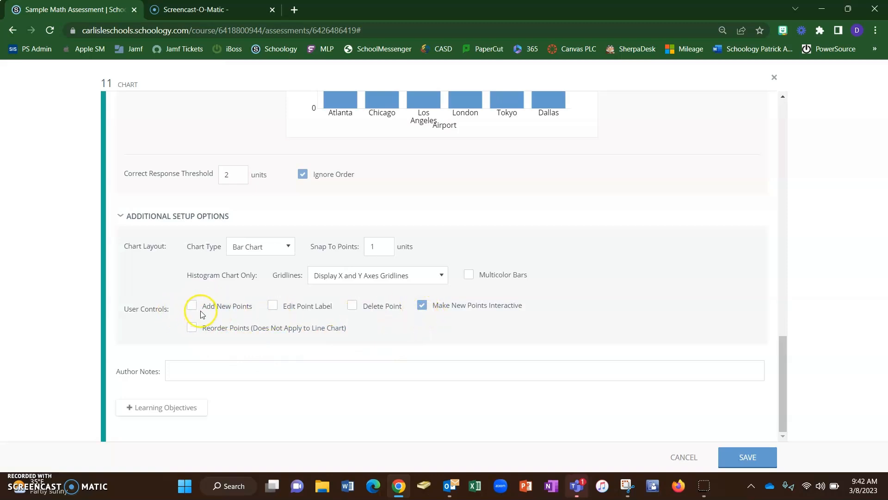
click(267, 253)
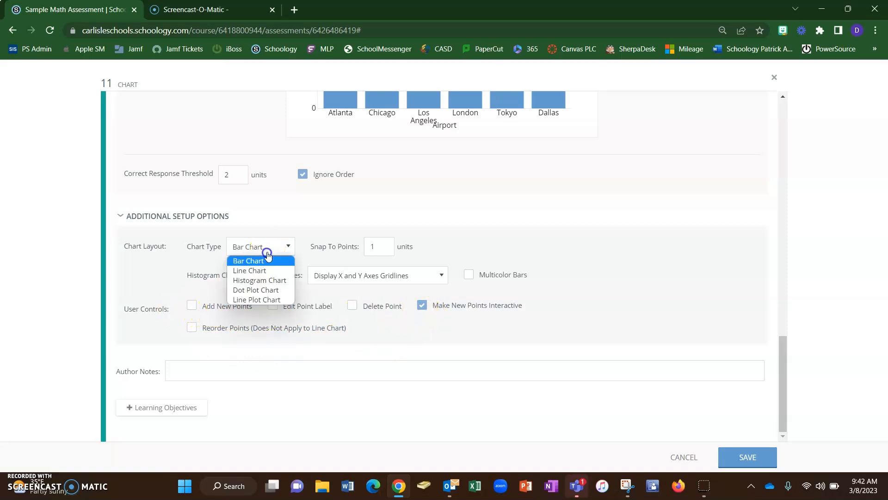
click(446, 343)
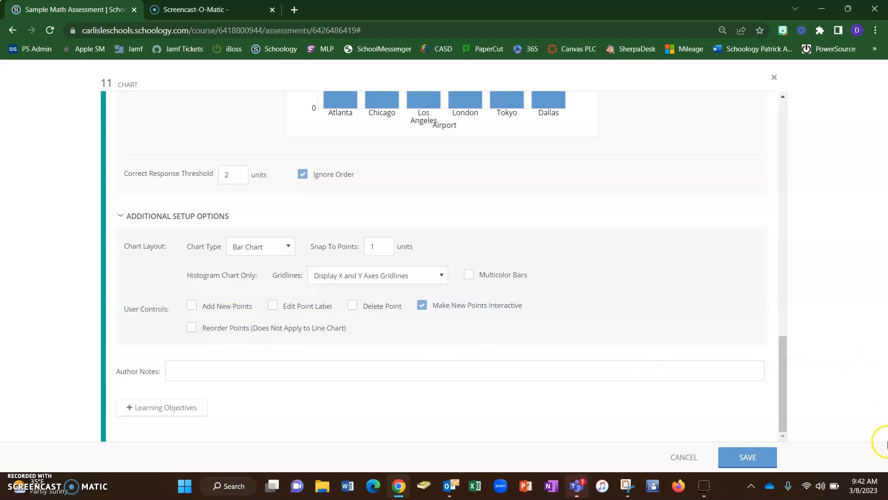
- Check the correct-answer chart once more and save the bar graph question
scroll(736, 407, up, 5)
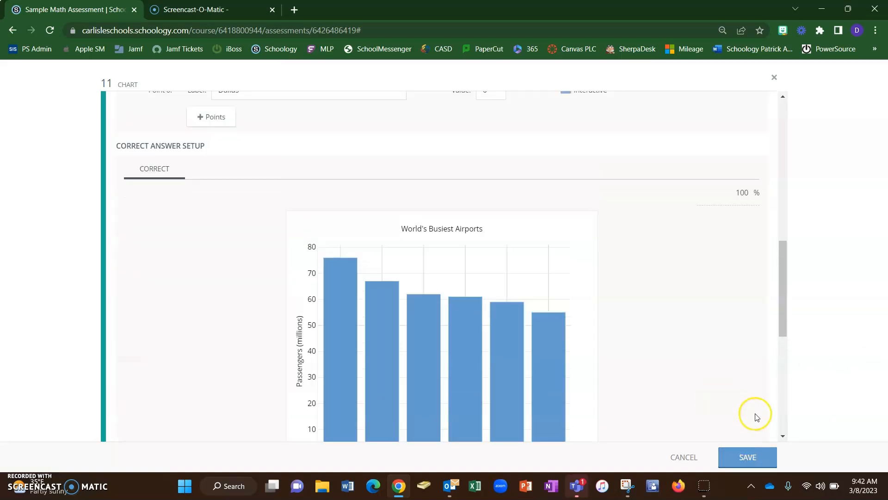
scroll(754, 415, down, 3)
click(741, 457)
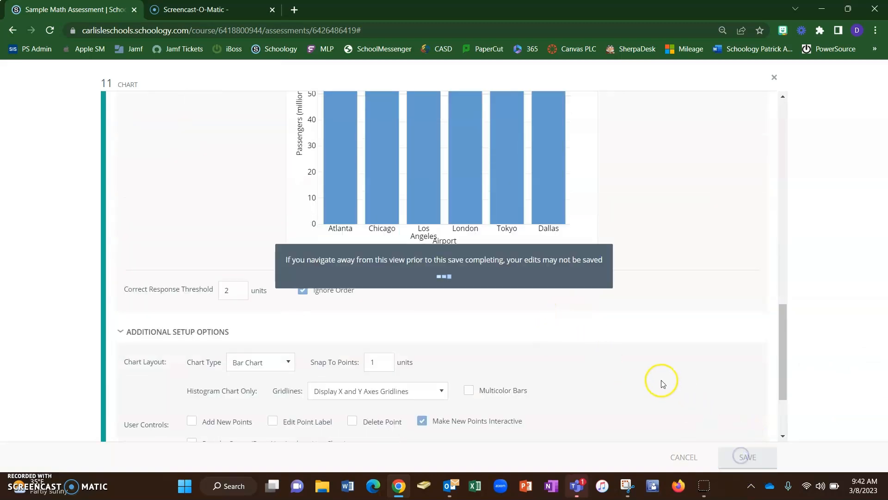
- Preview the Sample Math Assessment and go to question 11, the airport bar graph
scroll(570, 375, up, 7)
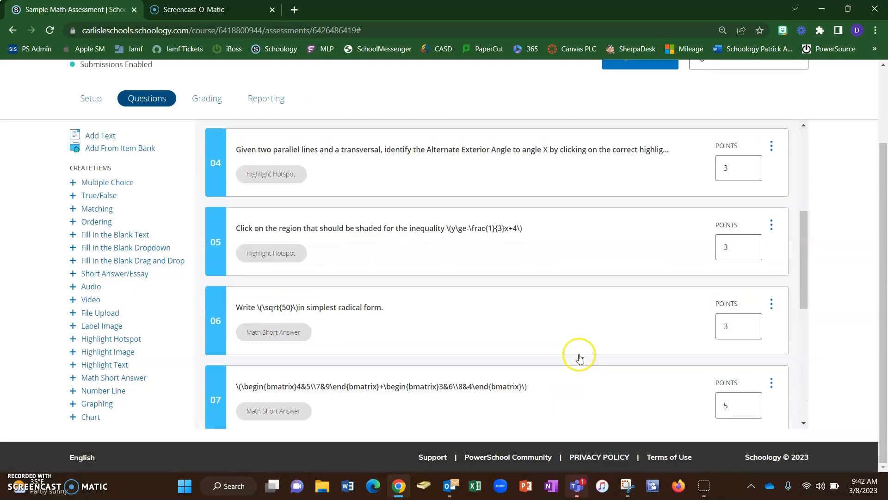
click(642, 69)
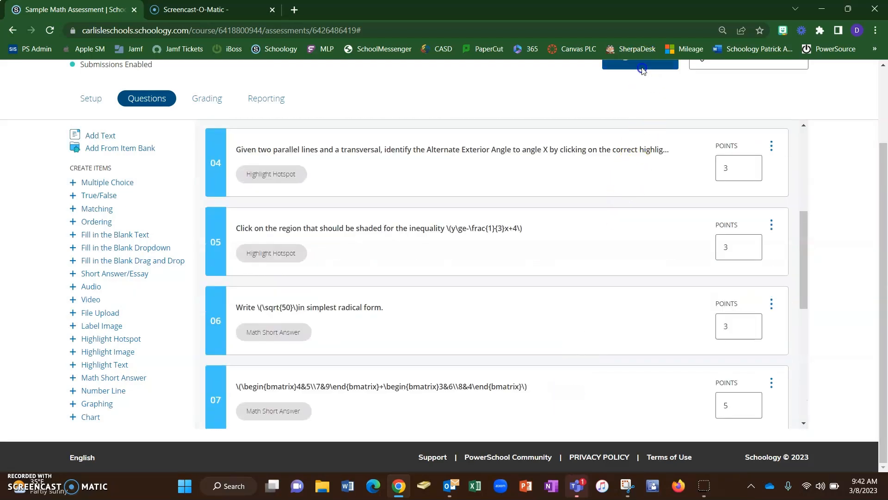
click(459, 241)
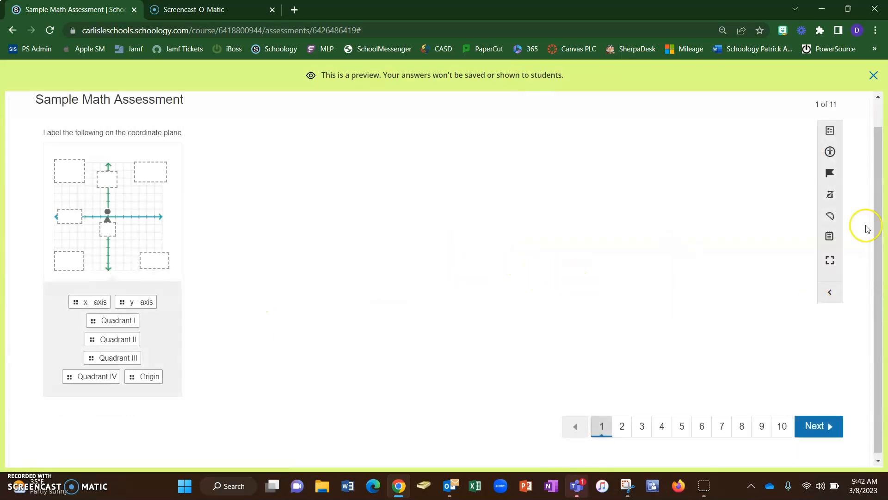
click(781, 426)
scroll(382, 311, down, 1)
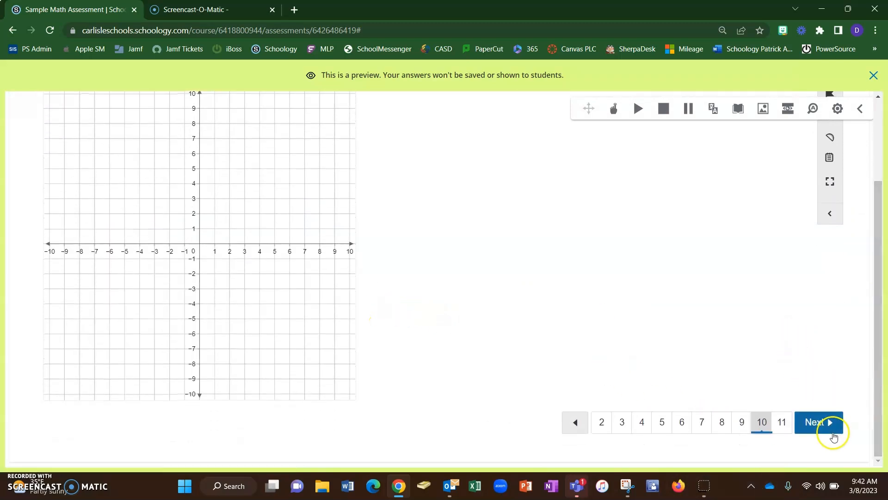
click(782, 422)
scroll(472, 388, down, 3)
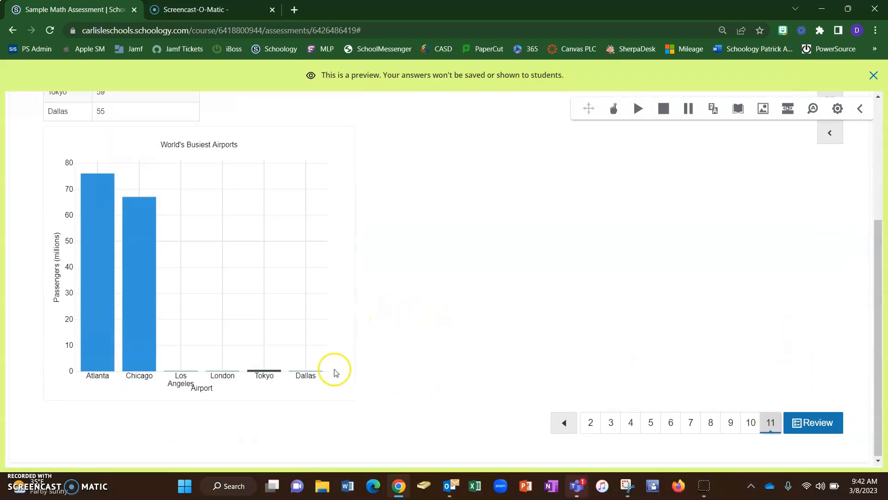
- Check the passenger table and raise the Los Angeles bar to 62 in the previewed chart
scroll(129, 287, up, 3)
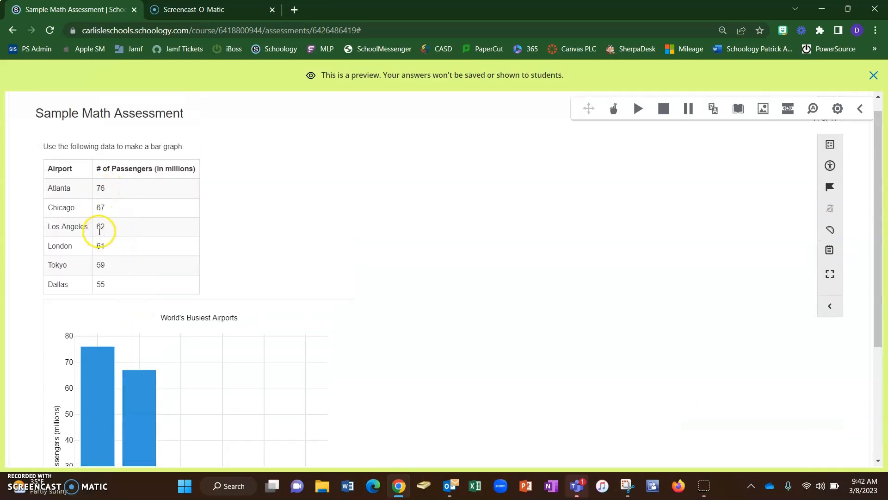
scroll(105, 230, down, 4)
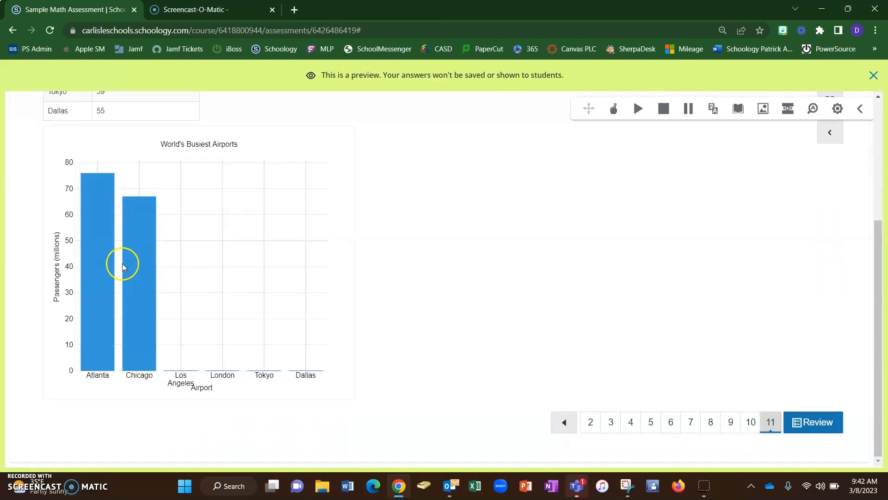
drag(183, 368, 172, 207)
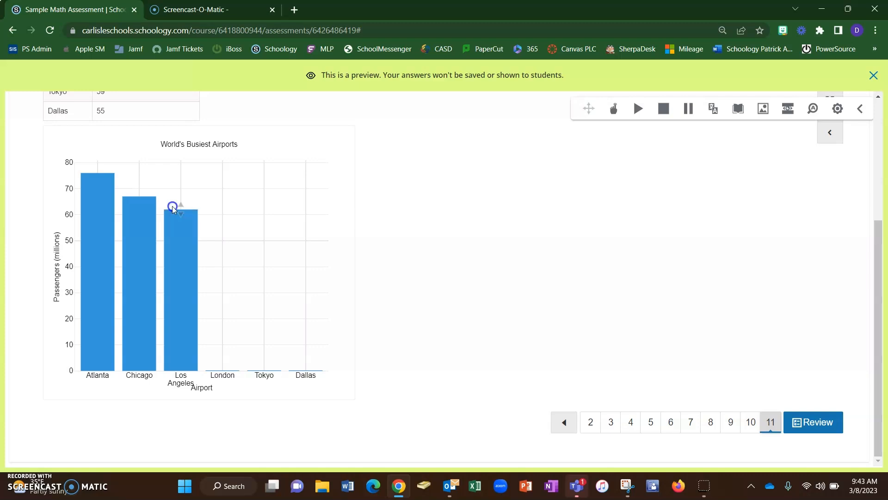
click(172, 210)
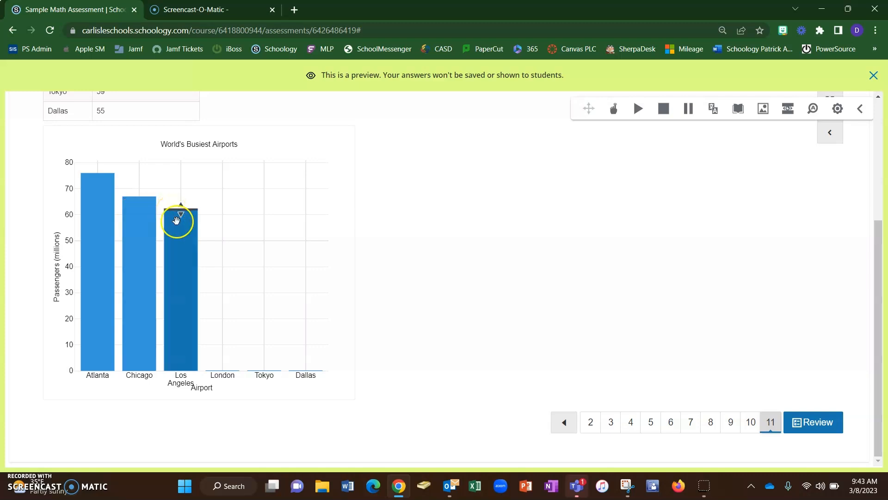
- Raise the London bar to about 60 in the previewed chart and compare it with the passenger table
scroll(174, 231, up, 4)
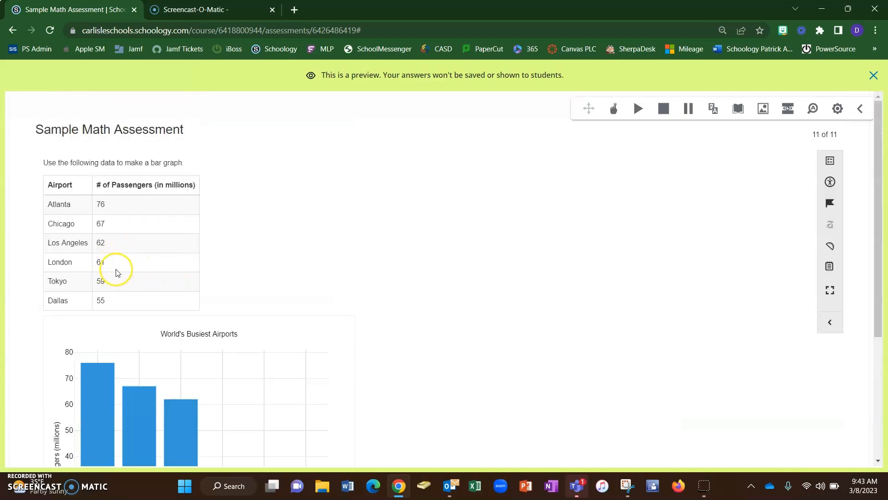
scroll(116, 264, down, 4)
drag(223, 369, 202, 217)
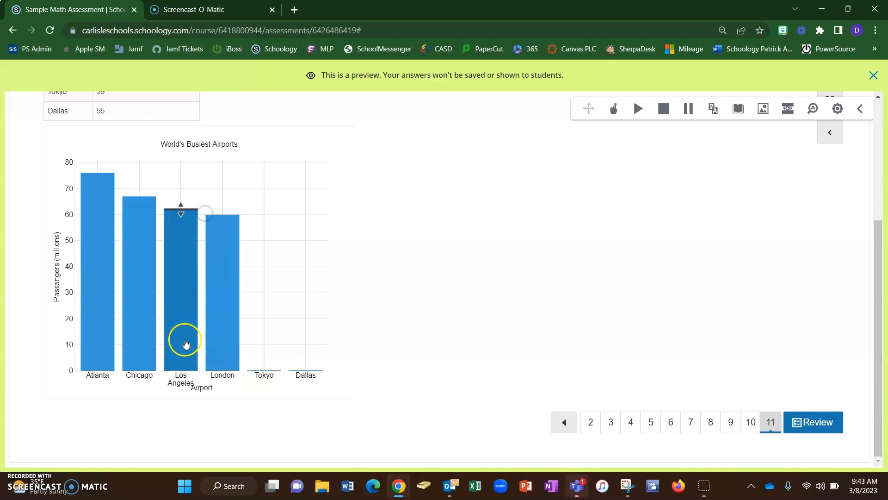
scroll(185, 341, up, 4)
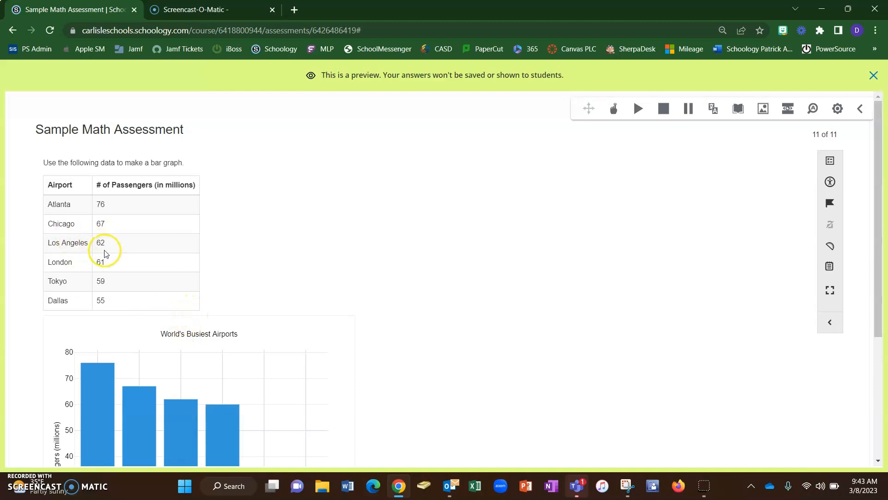
scroll(463, 314, down, 4)
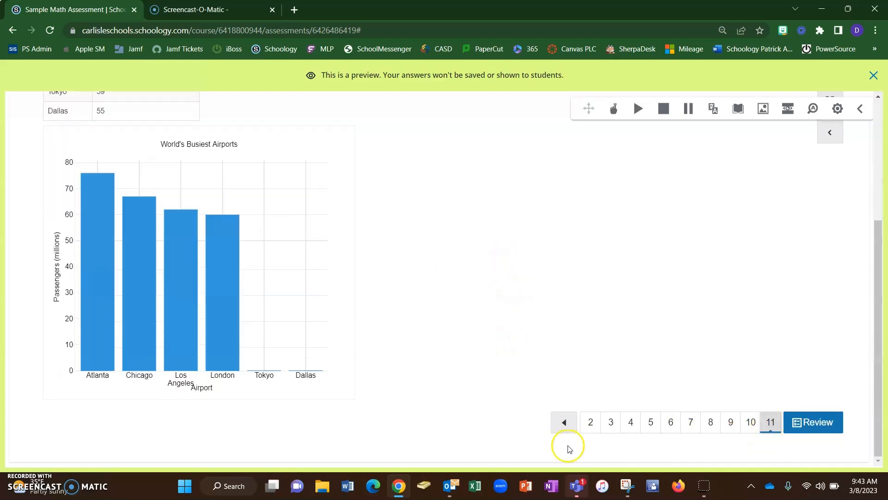